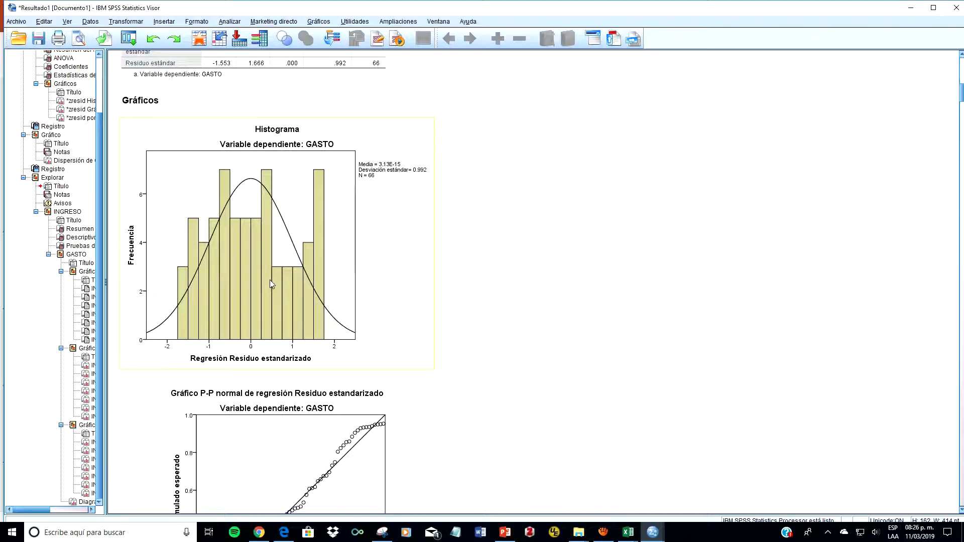
Step: Examine the histogram and the normal P-P plot of the standardized residuals for GASTO in the regression output
scroll(442, 362, down, 5)
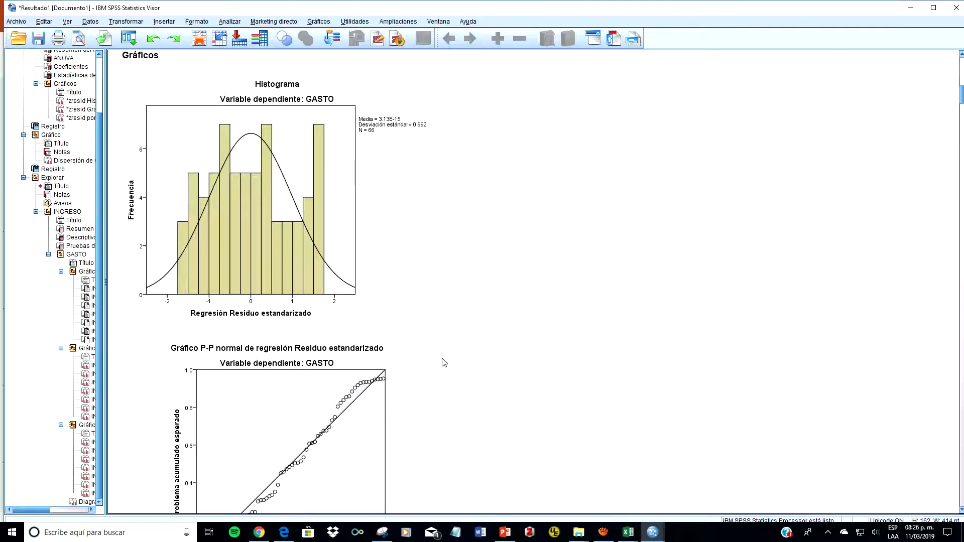
scroll(444, 361, down, 2)
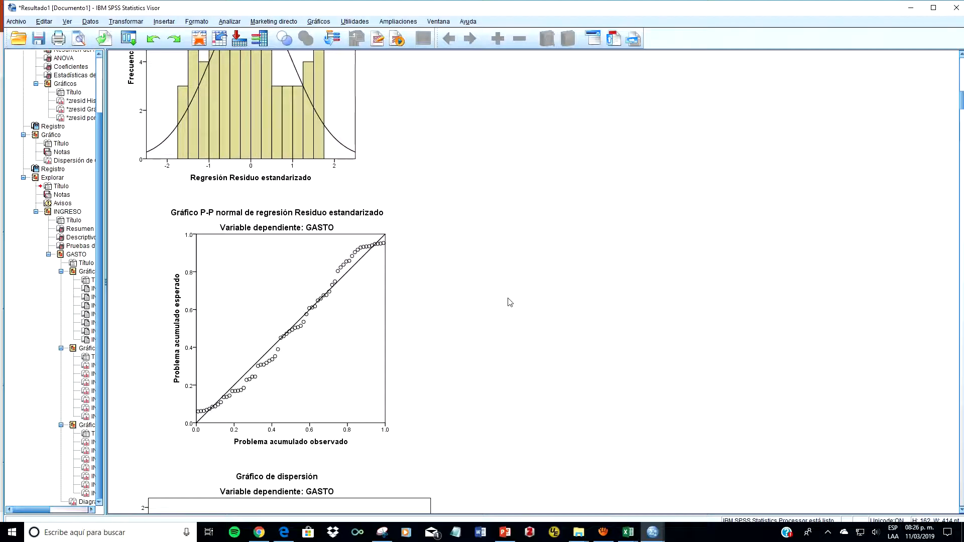
scroll(510, 301, up, 1)
scroll(509, 302, up, 2)
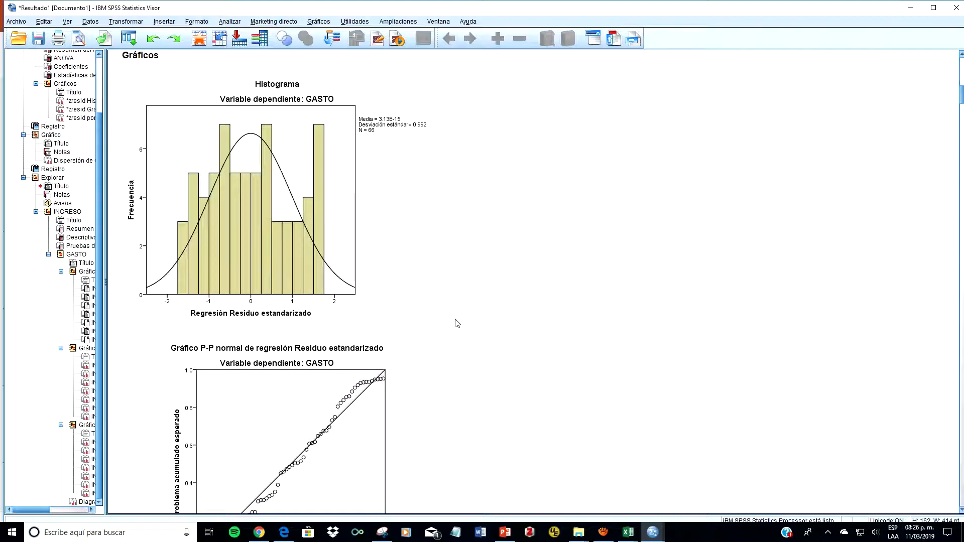
scroll(457, 323, down, 1)
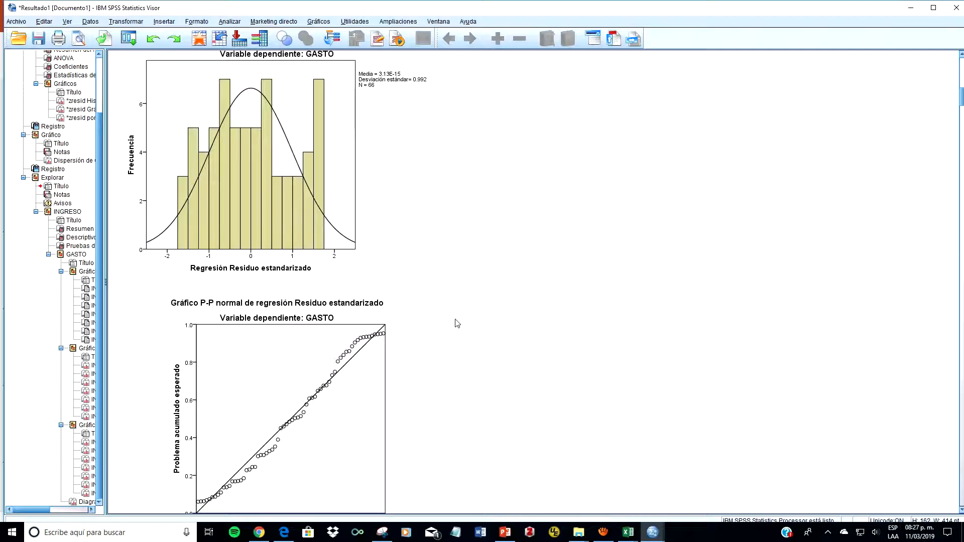
Step: Switch to the PowerPoint presentation and go from the residual normality slide to the "Pruebas de normalidad" slide
click(505, 532)
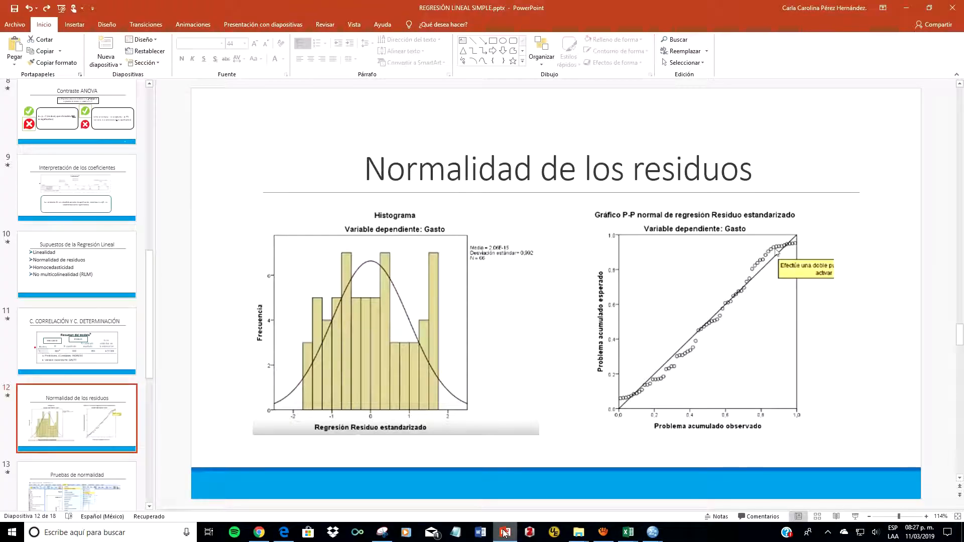
scroll(105, 445, down, 1)
click(104, 451)
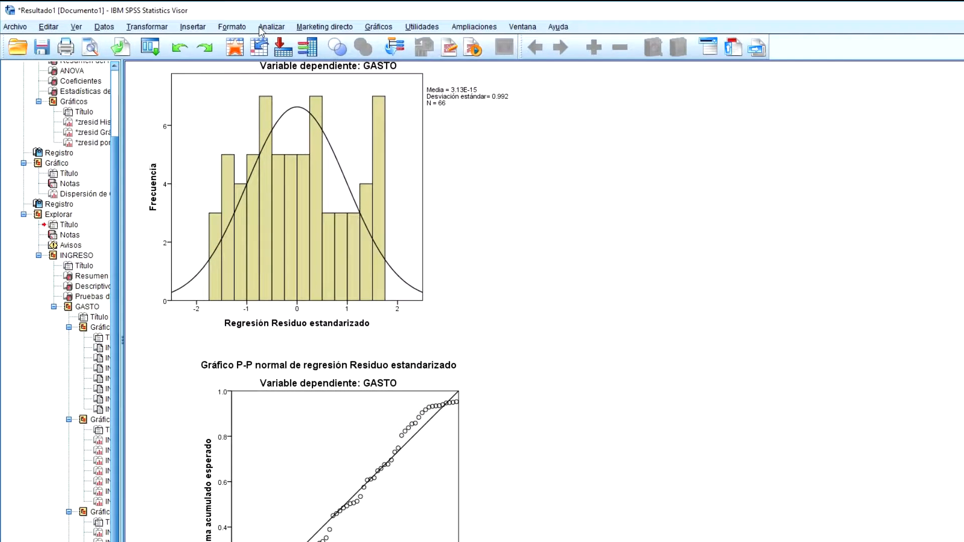
Step: In SPSS, open the Explore analysis, remove INGRESO and GASTO from its lists, and set Standardized Residual as the dependent variable
click(260, 28)
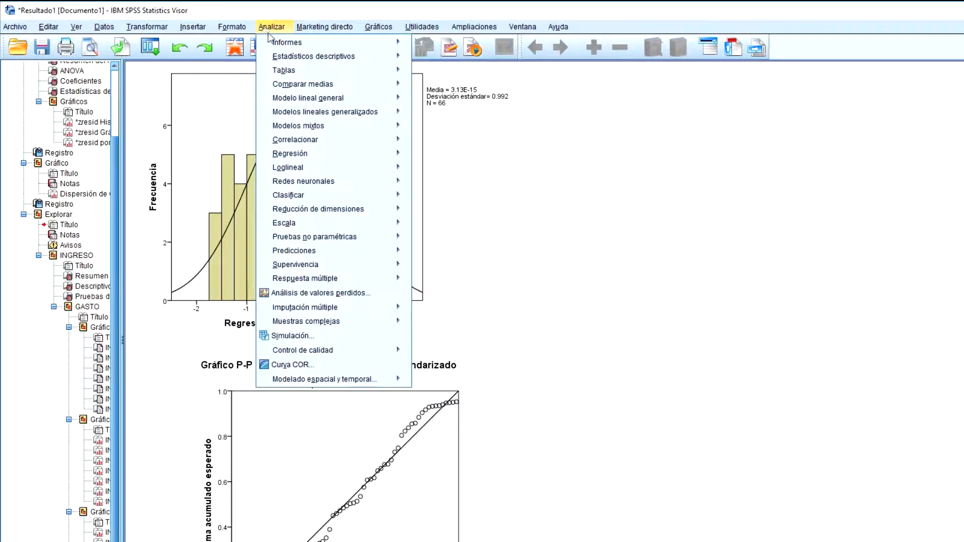
mouse_move(285, 59)
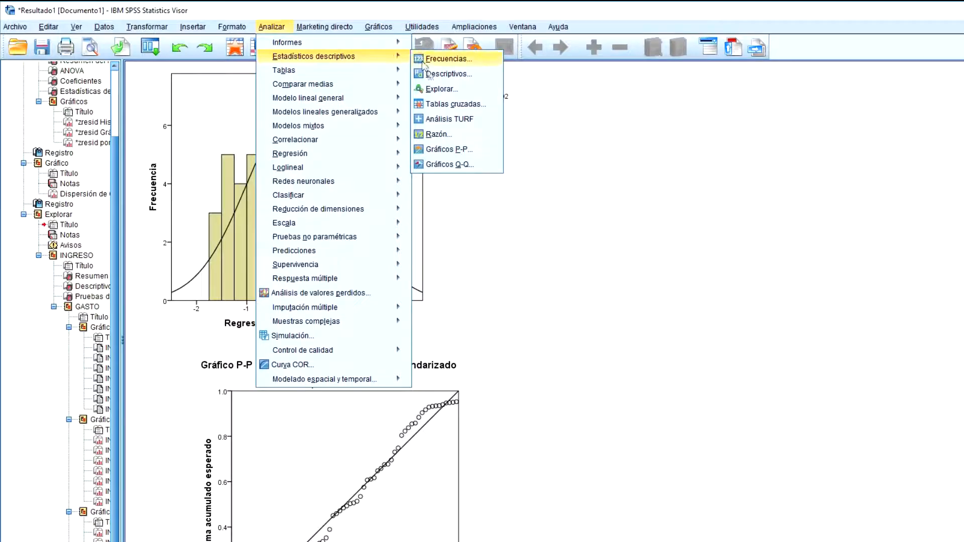
click(432, 91)
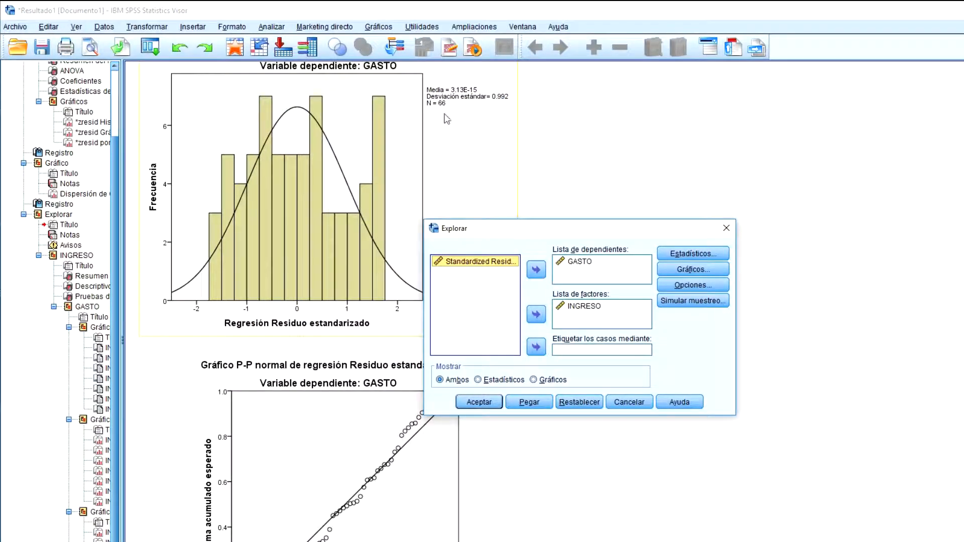
click(573, 309)
double_click(572, 307)
click(568, 263)
click(536, 270)
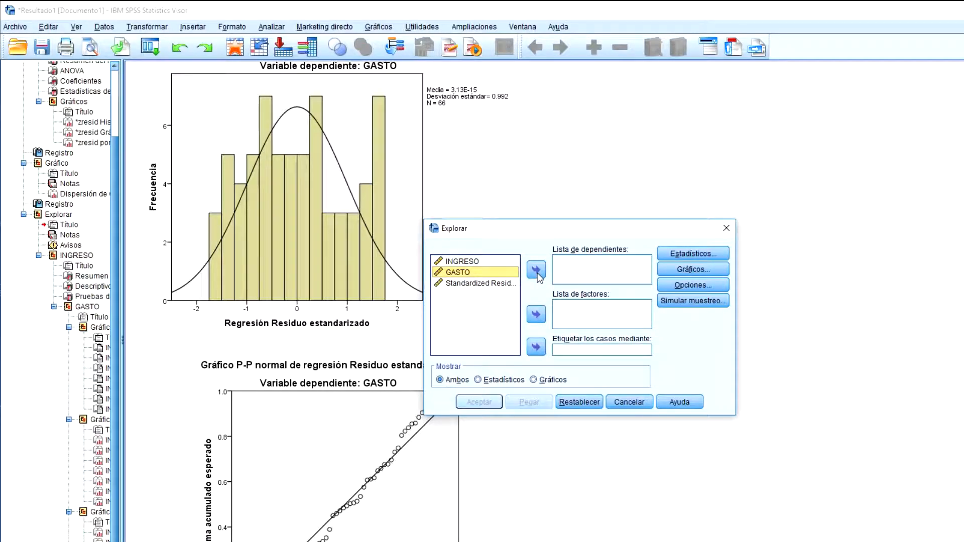
click(479, 284)
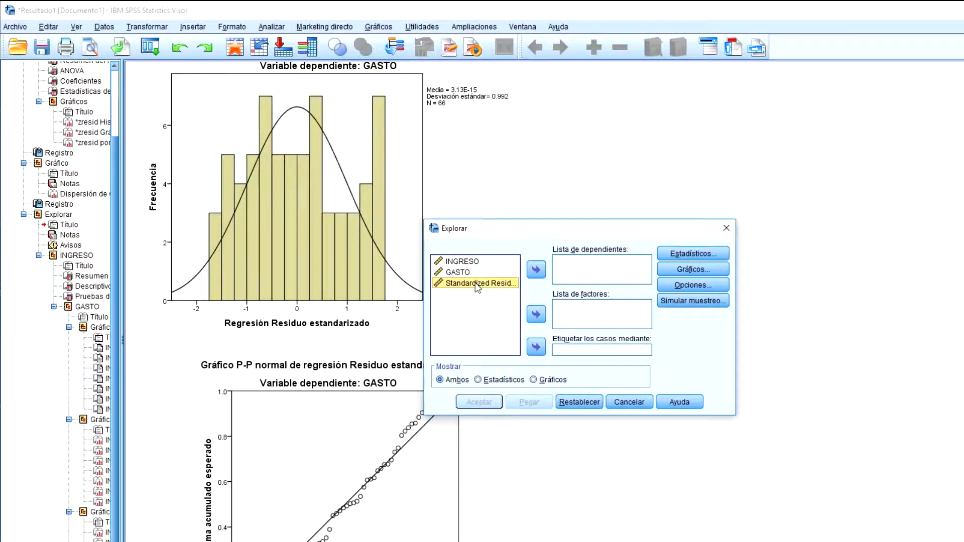
click(537, 270)
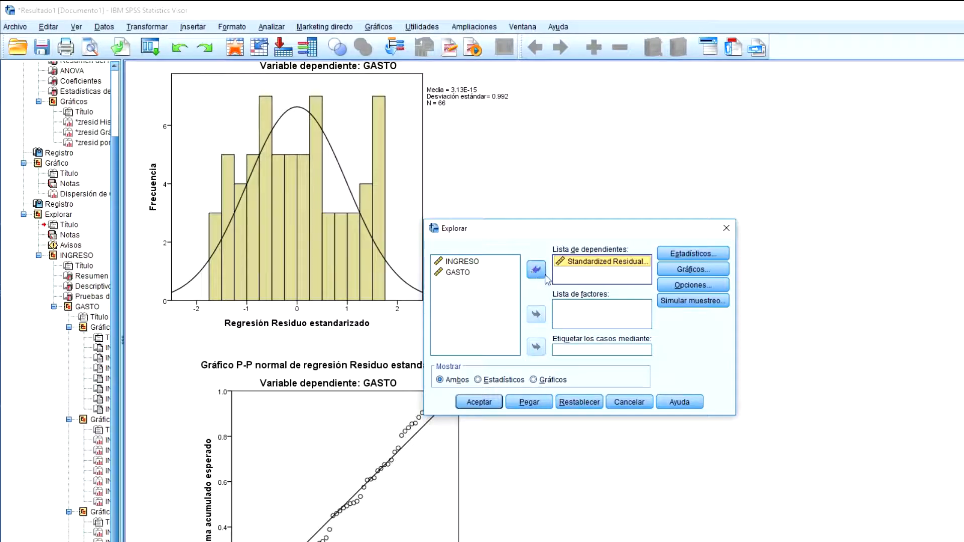
Step: Review the Explore statistics options, turn off the stem-and-leaf plot, and run the analysis with normality plots and tests
click(675, 255)
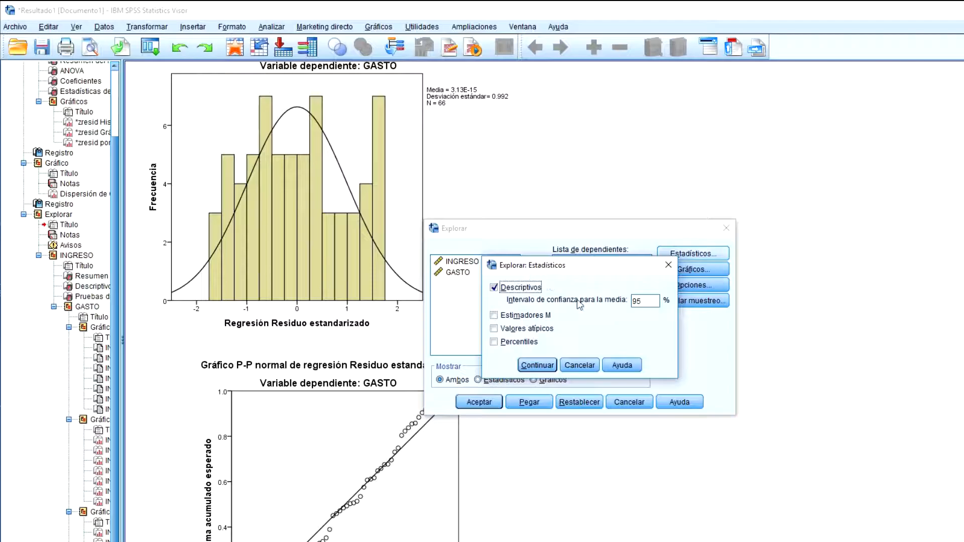
click(537, 366)
click(675, 270)
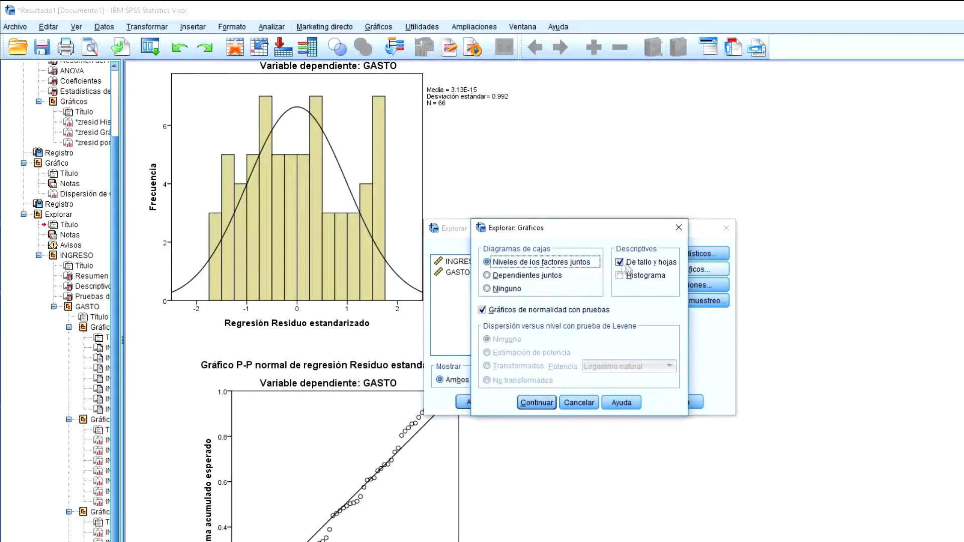
click(669, 266)
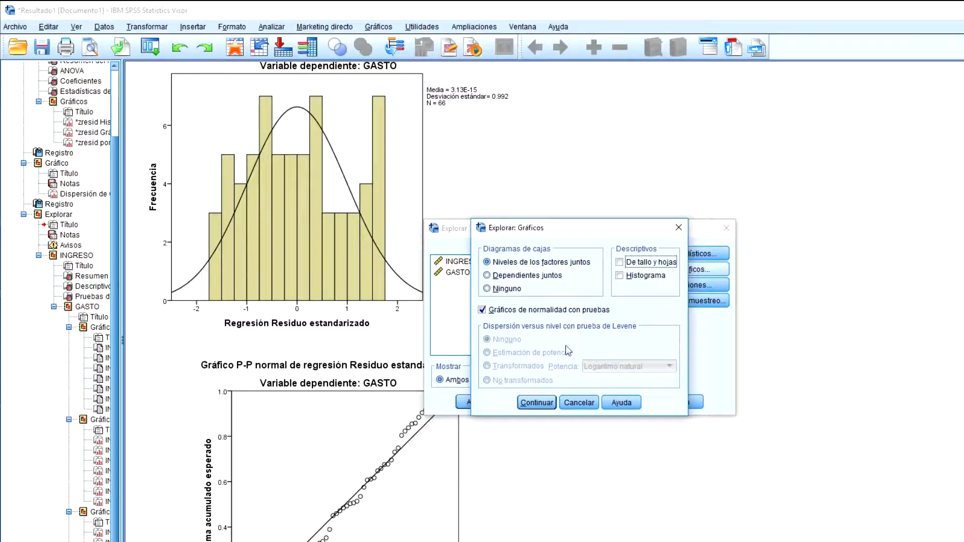
click(536, 403)
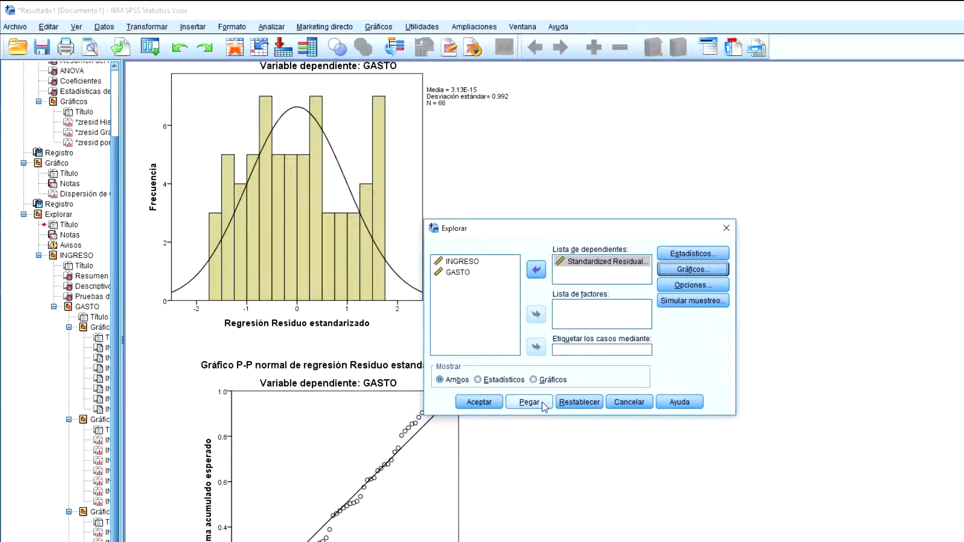
click(481, 405)
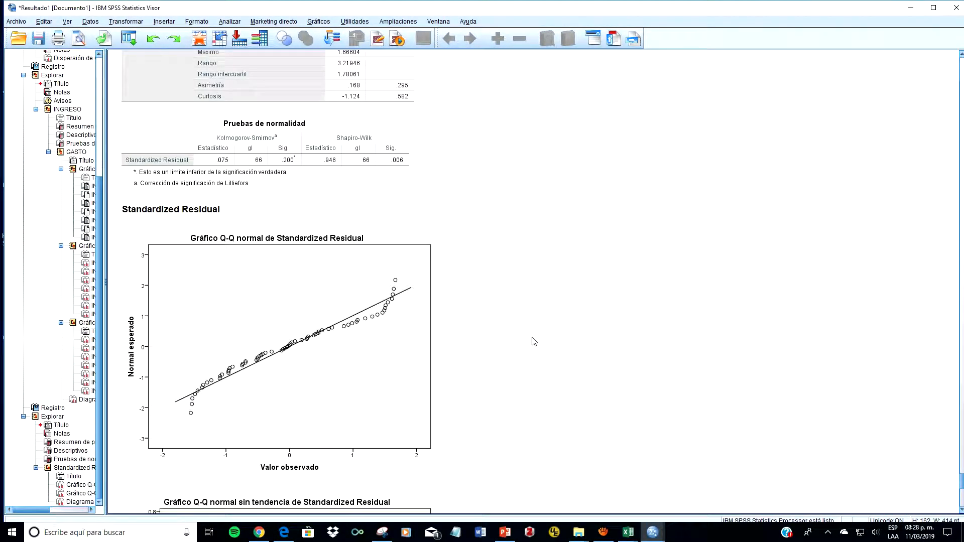
Step: Select the normality tests table and examine the Kolmogorov-Smirnov and Shapiro-Wilk significance for Standardized Residual
scroll(534, 341, up, 1)
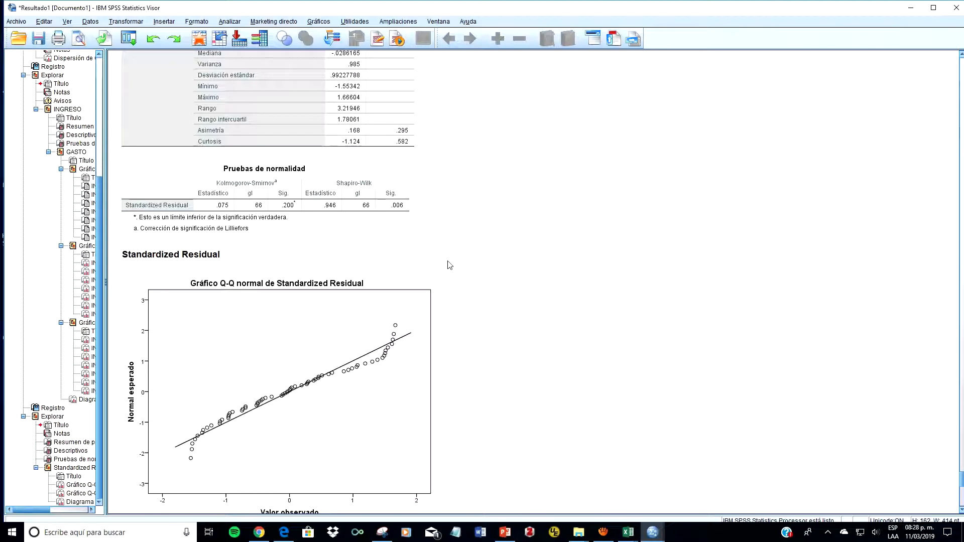
drag(124, 164, 204, 222)
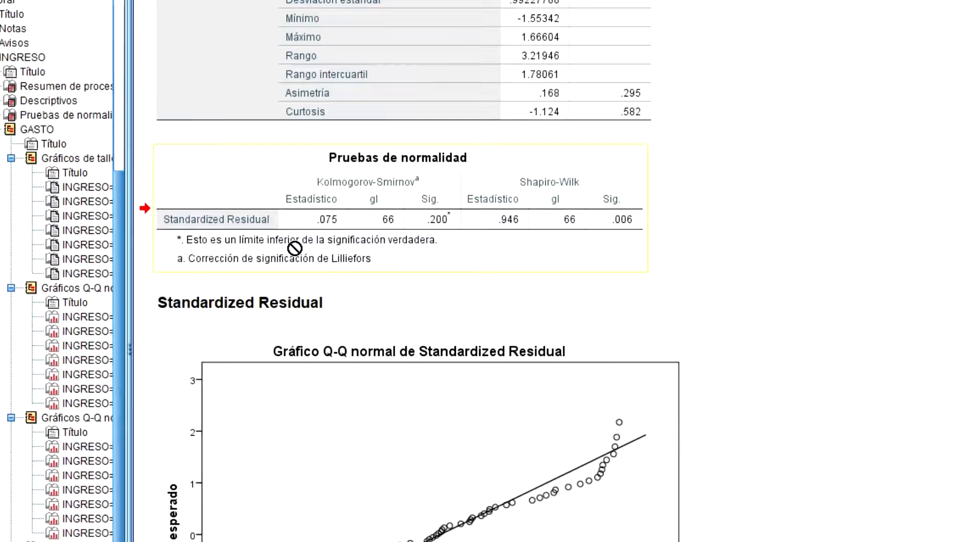
drag(294, 248, 315, 174)
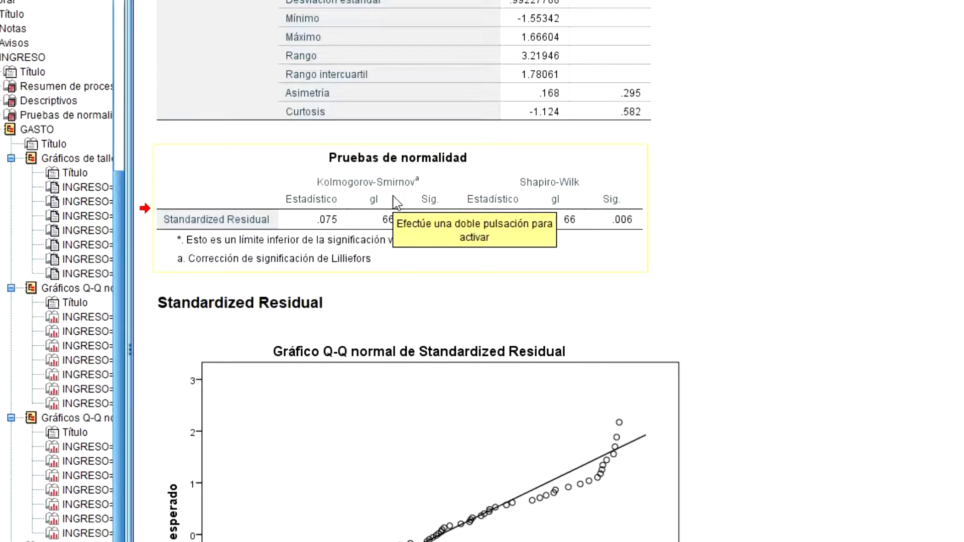
click(935, 269)
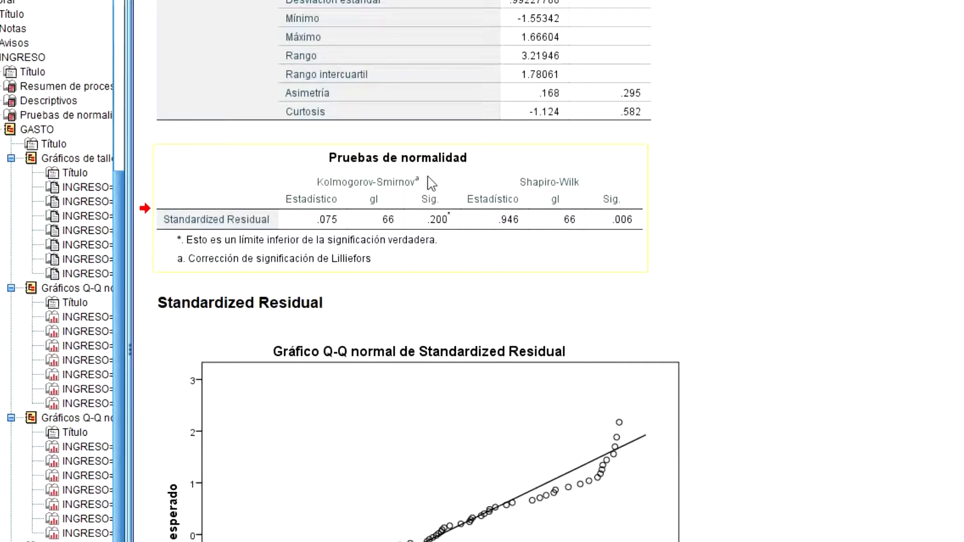
click(698, 183)
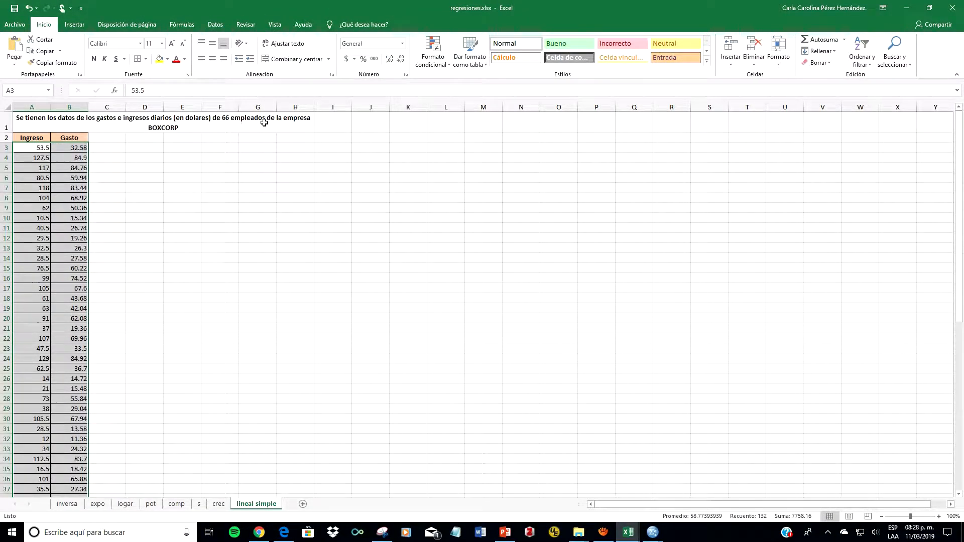
click(897, 10)
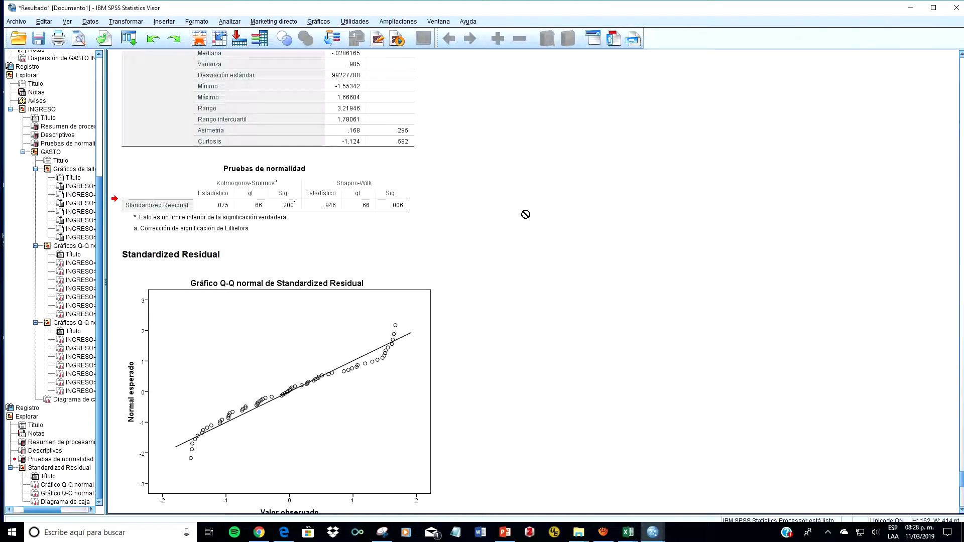
click(258, 165)
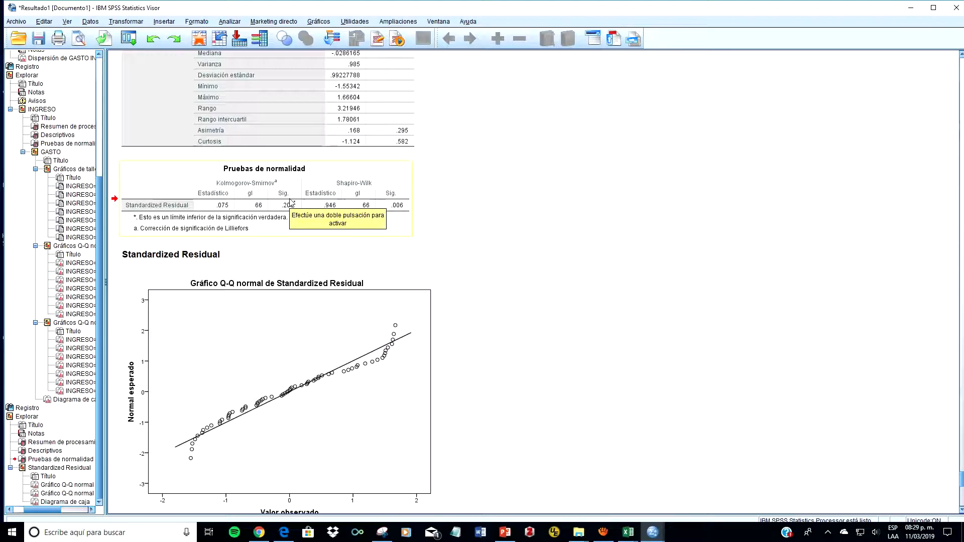
Step: Switch to the PowerPoint presentation and advance to the "(…)Pruebas de normalidad" slide showing the plot options and test table
click(505, 535)
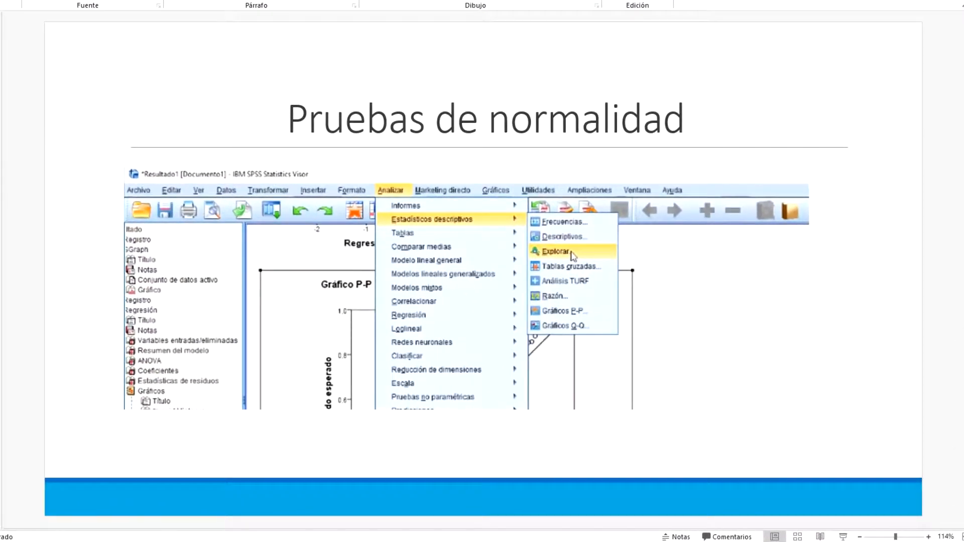
key(Down)
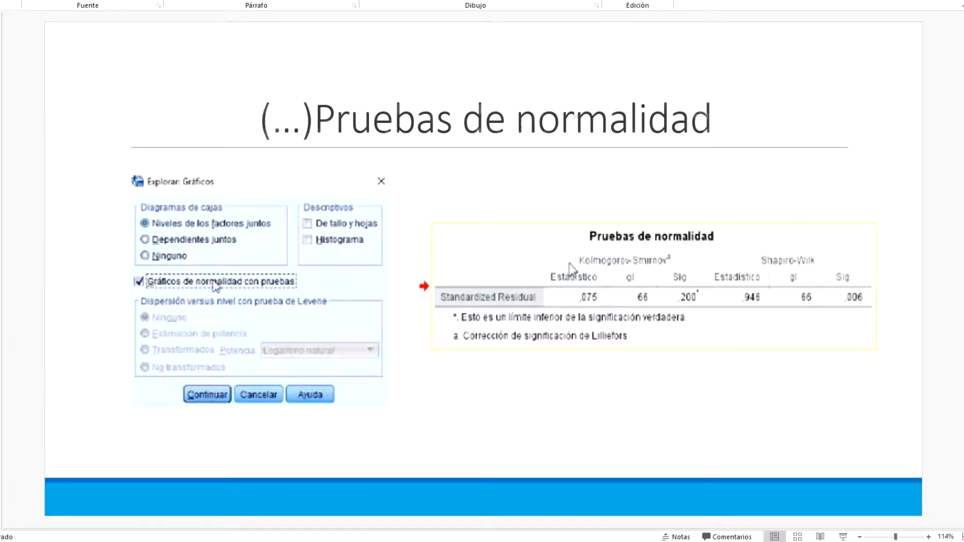